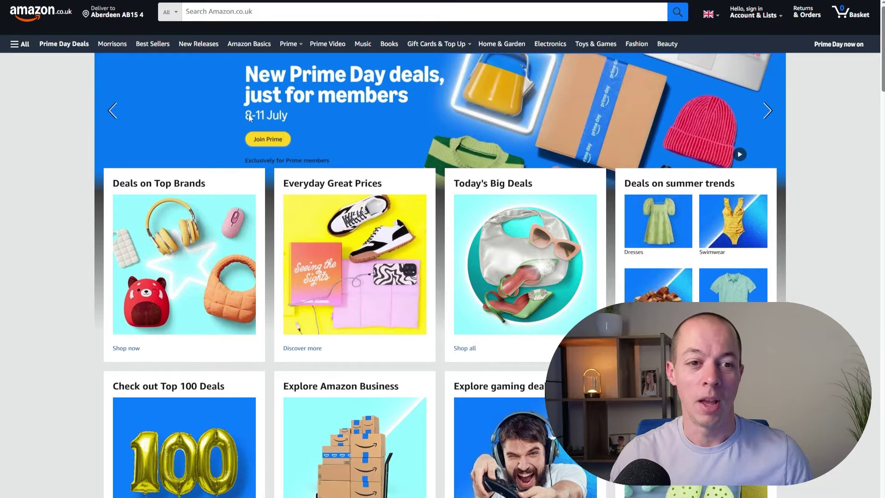
Open Amazon's Hot New Releases page.
{"action": "left_click", "coordinate": [200, 9]}
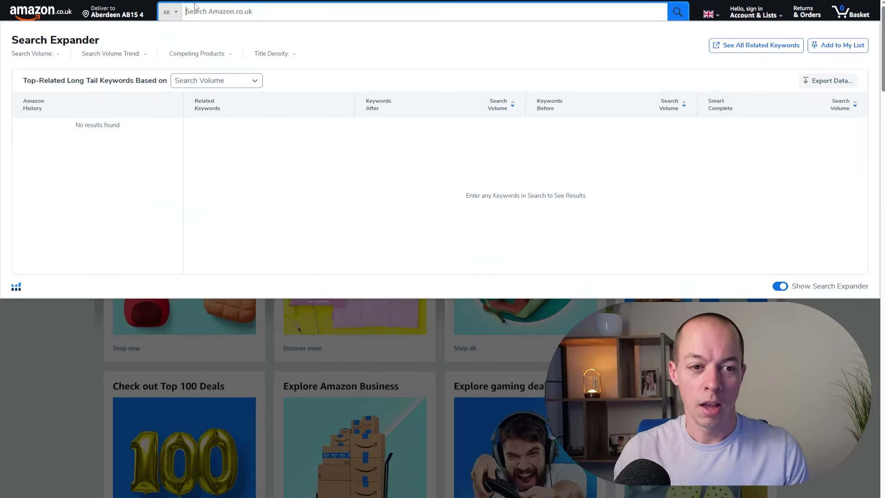
{"action": "left_click", "coordinate": [81, 387]}
{"action": "left_click", "coordinate": [20, 46]}
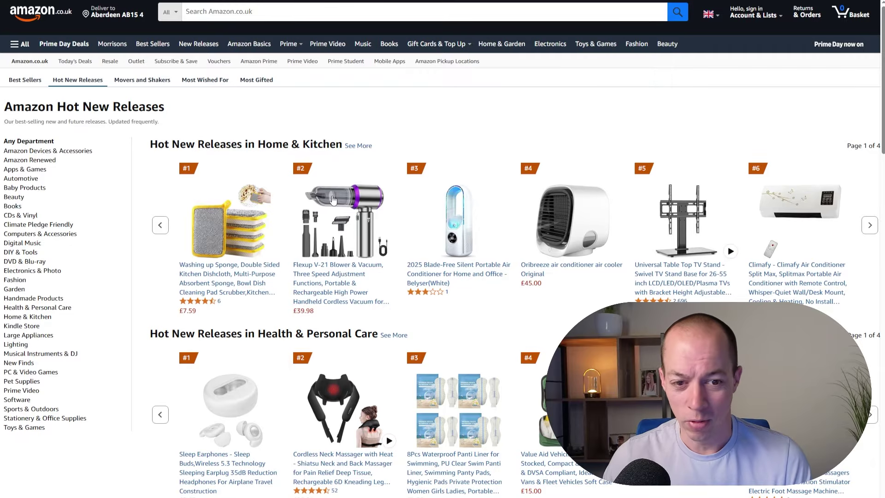
Browse the Hot New Releases across departments, from Home & Kitchen to DIY & Tools, for recently launched products with few reviews.
{"action": "scroll", "coordinate": [612, 203], "scroll_direction": "down", "scroll_amount": 8}
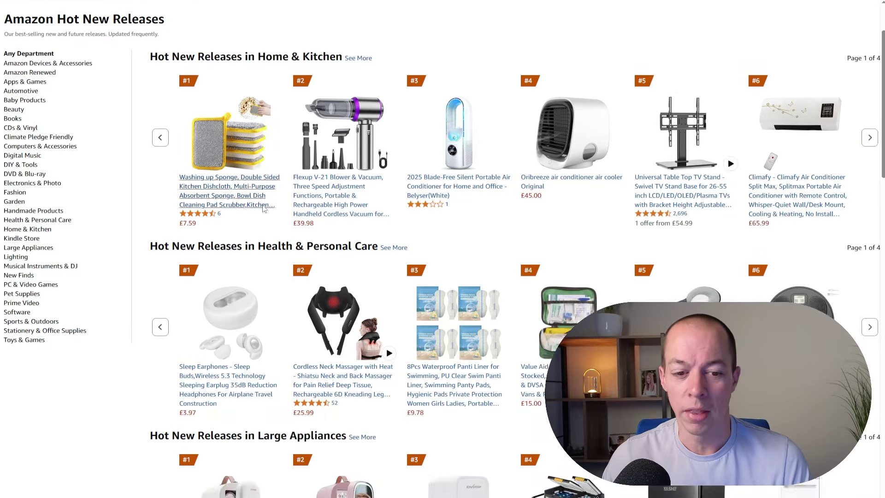
{"action": "scroll", "coordinate": [612, 202], "scroll_direction": "down", "scroll_amount": 1}
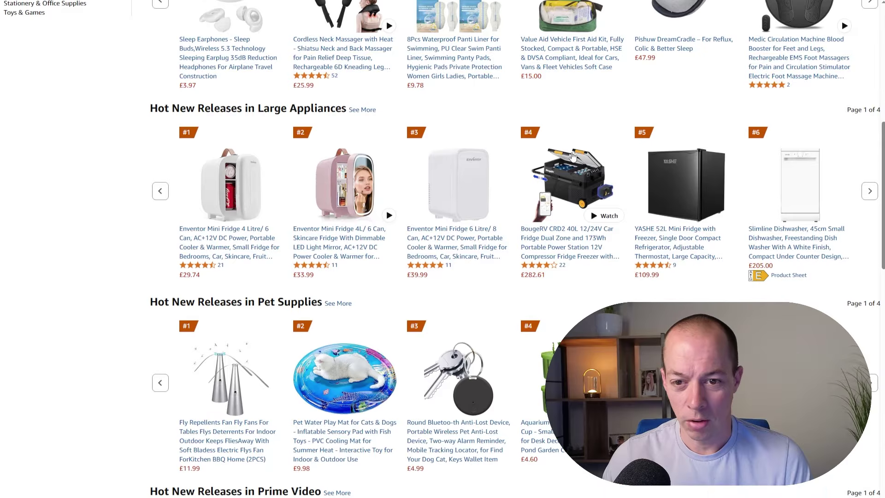
{"action": "scroll", "coordinate": [479, 134], "scroll_direction": "up", "scroll_amount": 1}
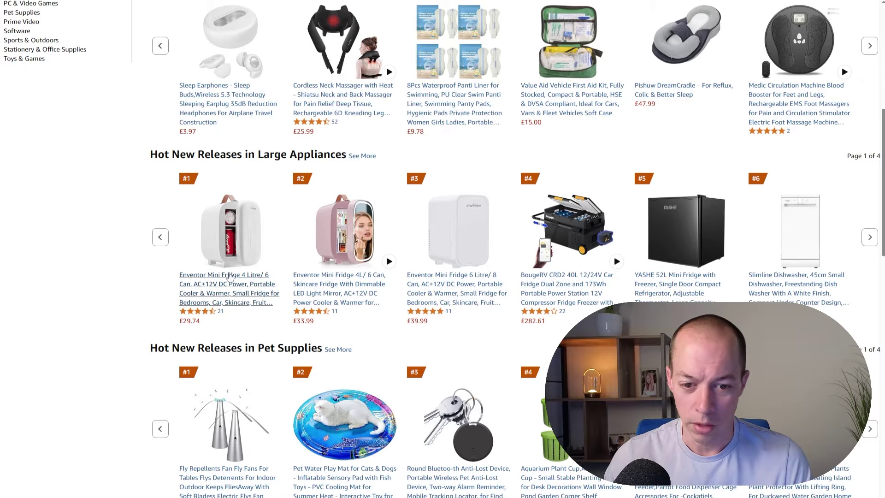
{"action": "scroll", "coordinate": [417, 301], "scroll_direction": "down", "scroll_amount": 6}
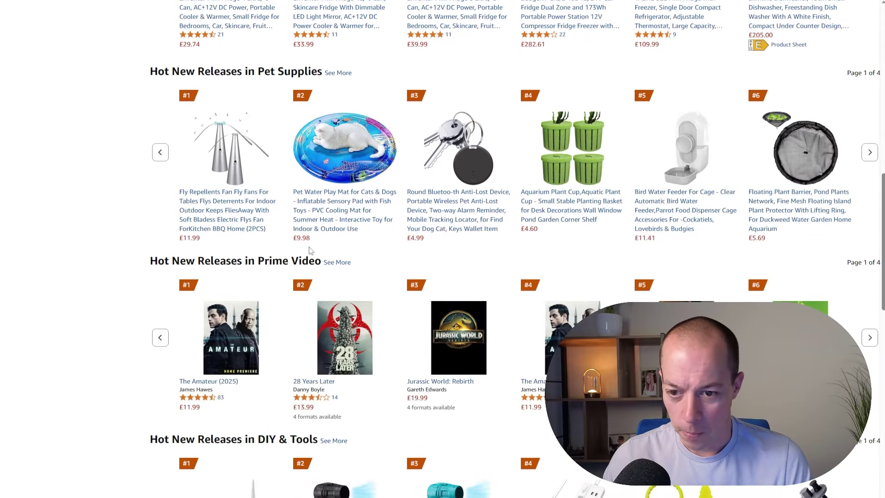
{"action": "scroll", "coordinate": [746, 230], "scroll_direction": "down", "scroll_amount": 4}
{"action": "scroll", "coordinate": [788, 262], "scroll_direction": "down", "scroll_amount": 2}
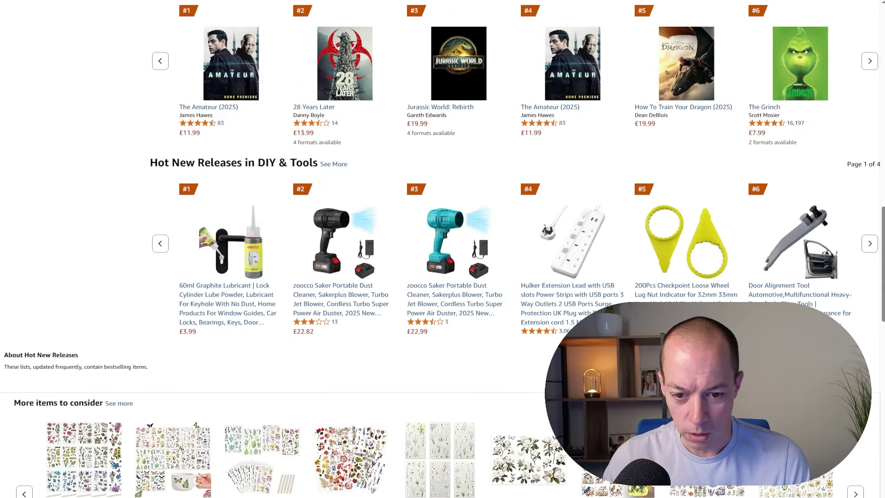
{"action": "scroll", "coordinate": [509, 366], "scroll_direction": "up", "scroll_amount": 10}
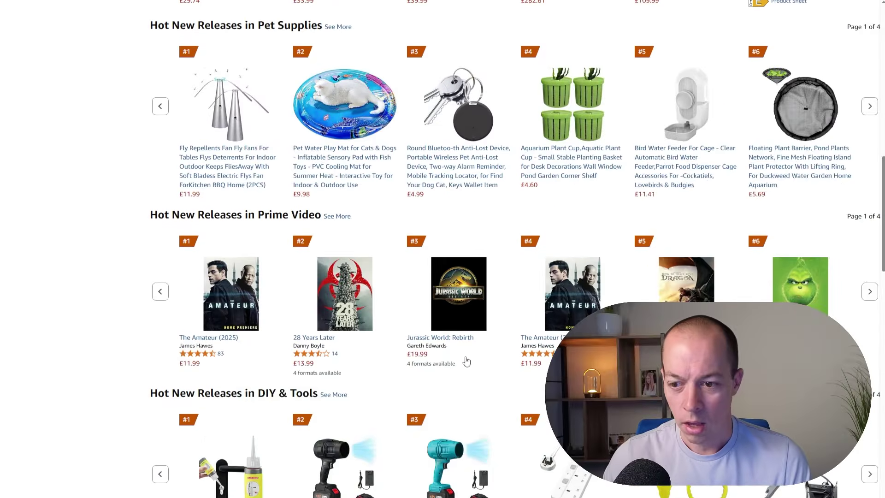
{"action": "scroll", "coordinate": [428, 365], "scroll_direction": "down", "scroll_amount": 2}
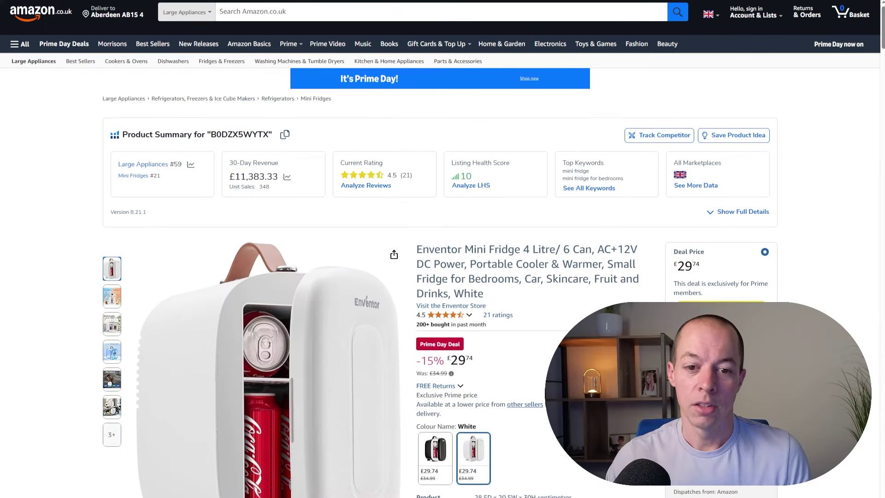
On the Enventor Mini Fridge 4 Litre listing, go to the top customer reviews from the United Kingdom.
{"action": "scroll", "coordinate": [573, 271], "scroll_direction": "down", "scroll_amount": 3}
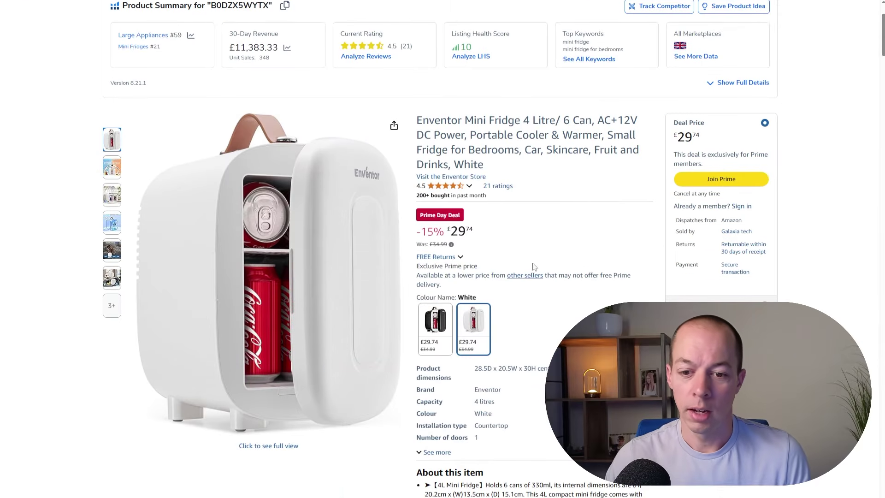
{"action": "left_click", "coordinate": [501, 186]}
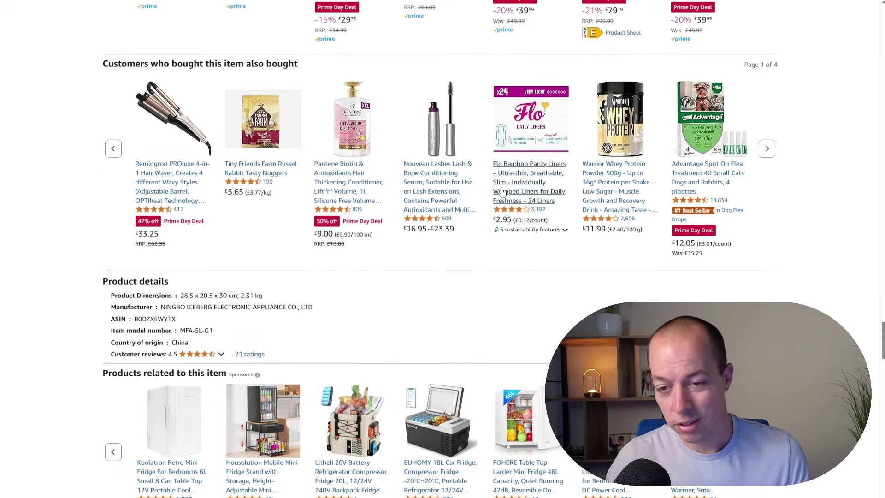
{"action": "scroll", "coordinate": [469, 239], "scroll_direction": "down", "scroll_amount": 15}
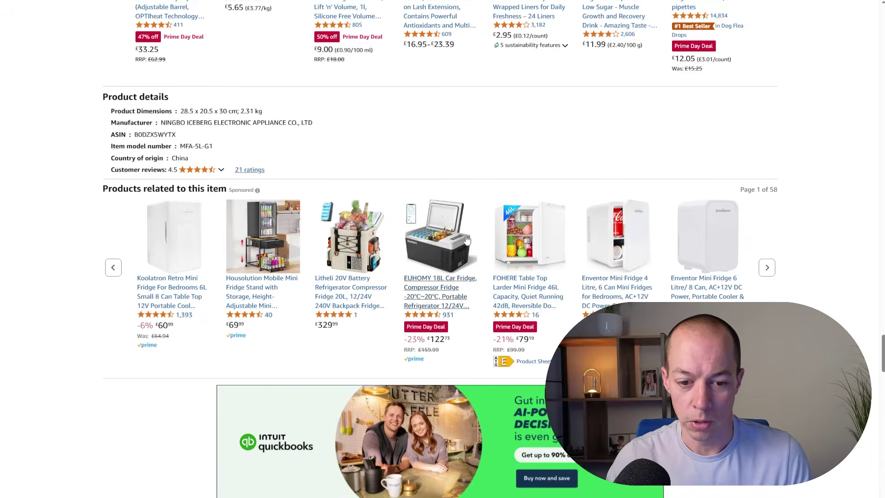
{"action": "scroll", "coordinate": [486, 211], "scroll_direction": "down", "scroll_amount": 8}
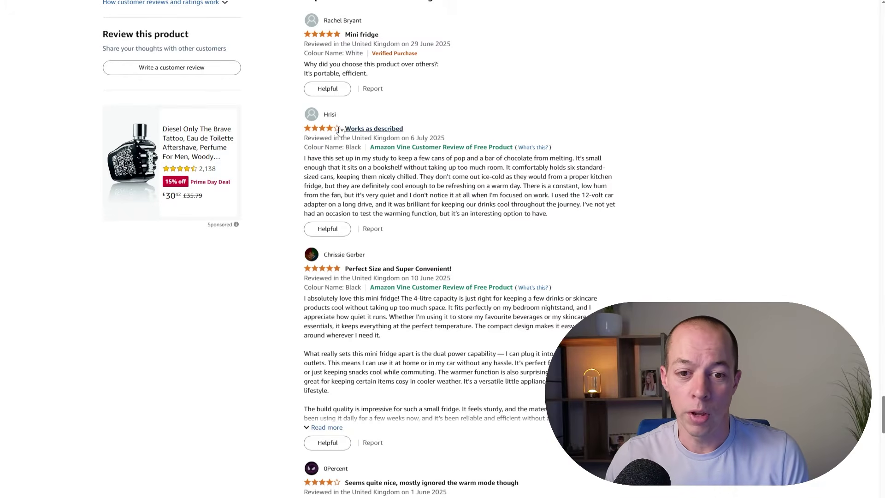
Go through the mini fridge's top UK reviews and open the profiles of the Amazon Vine reviewers.
{"action": "scroll", "coordinate": [338, 259], "scroll_direction": "down", "scroll_amount": 5}
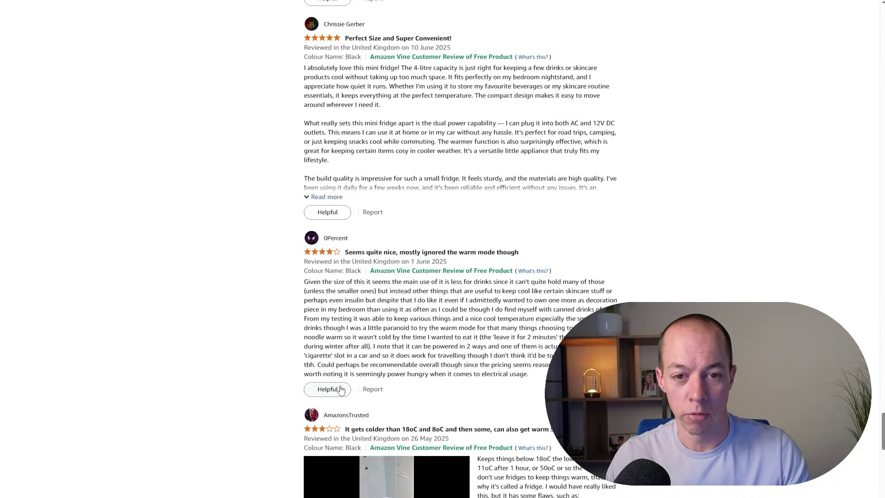
{"action": "scroll", "coordinate": [341, 390], "scroll_direction": "up", "scroll_amount": 8}
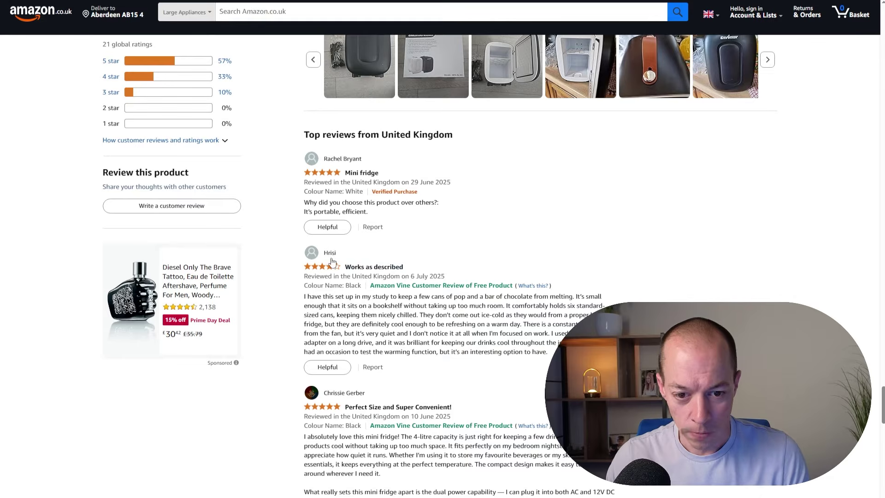
{"action": "scroll", "coordinate": [328, 258], "scroll_direction": "down", "scroll_amount": 4}
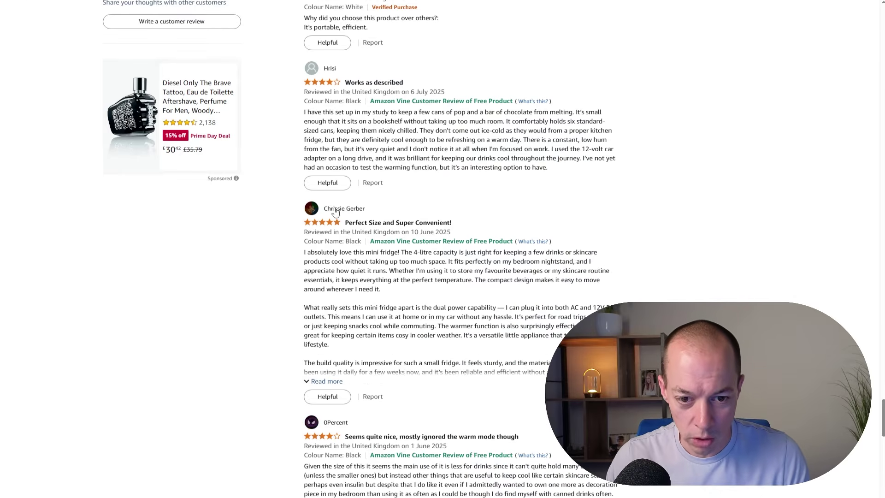
{"action": "scroll", "coordinate": [335, 213], "scroll_direction": "down", "scroll_amount": 4}
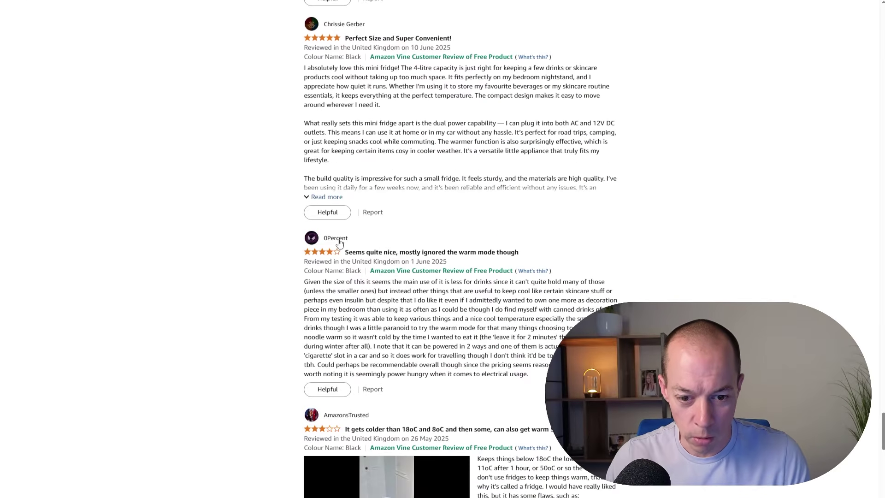
{"action": "scroll", "coordinate": [341, 243], "scroll_direction": "down", "scroll_amount": 5}
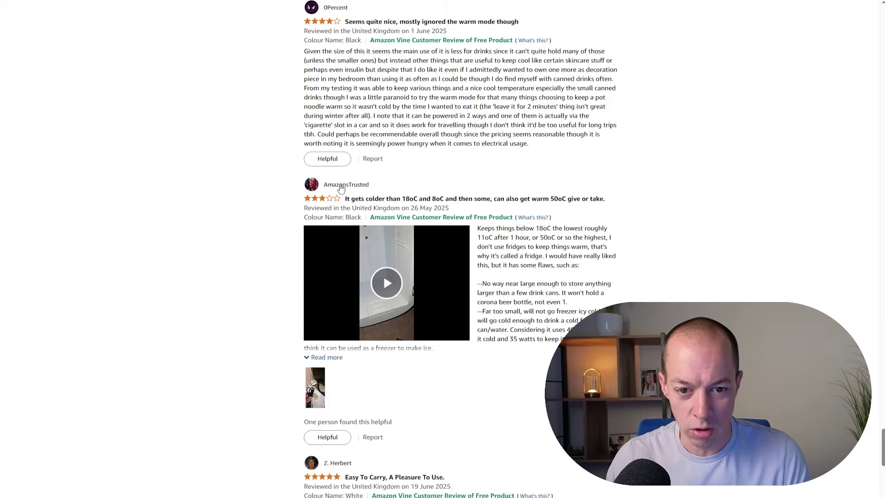
{"action": "scroll", "coordinate": [340, 188], "scroll_direction": "down", "scroll_amount": 4}
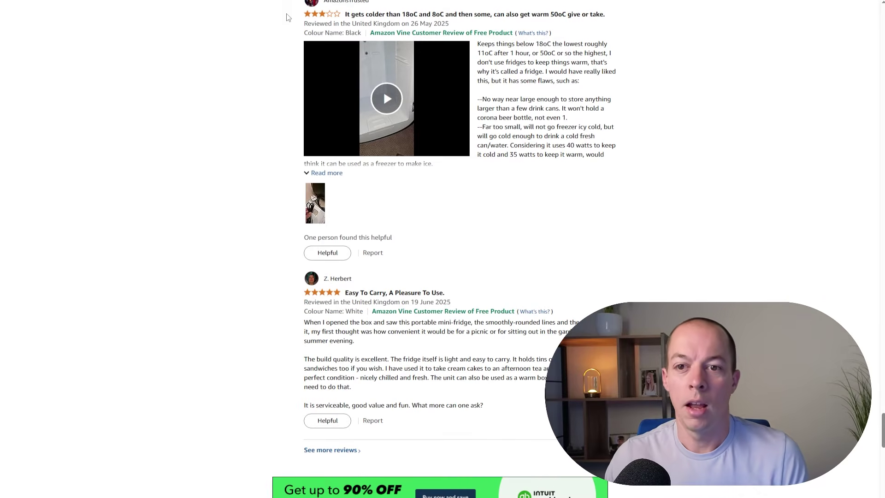
Examine the products reviewed on the profile of the Vine reviewer who wrote "Works as described".
{"action": "key", "text": "ctrl+Tab"}
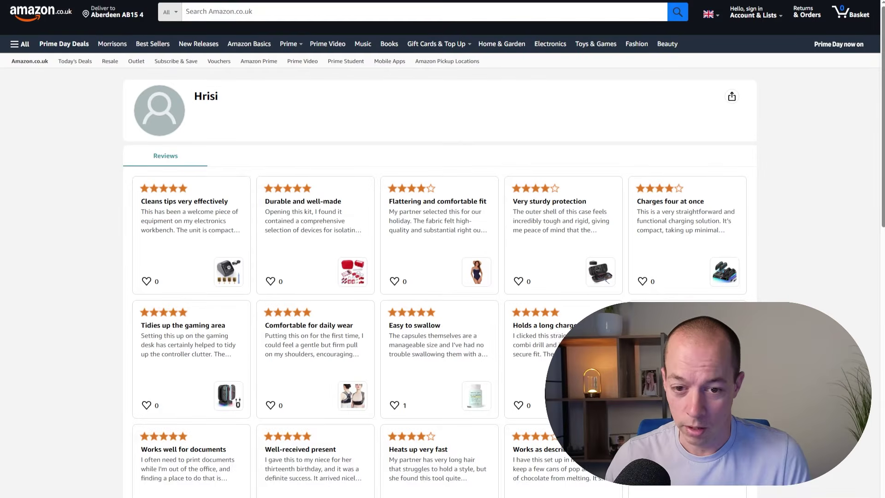
{"action": "scroll", "coordinate": [475, 378], "scroll_direction": "down", "scroll_amount": 7}
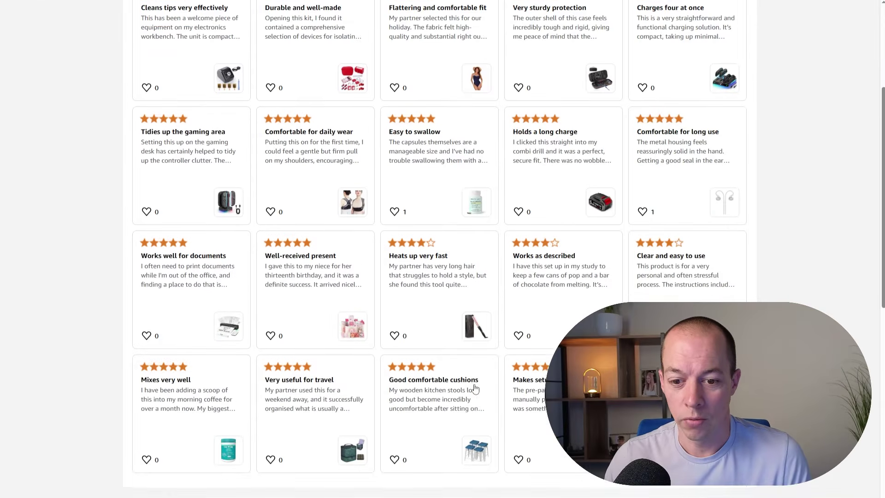
{"action": "scroll", "coordinate": [475, 376], "scroll_direction": "up", "scroll_amount": 2}
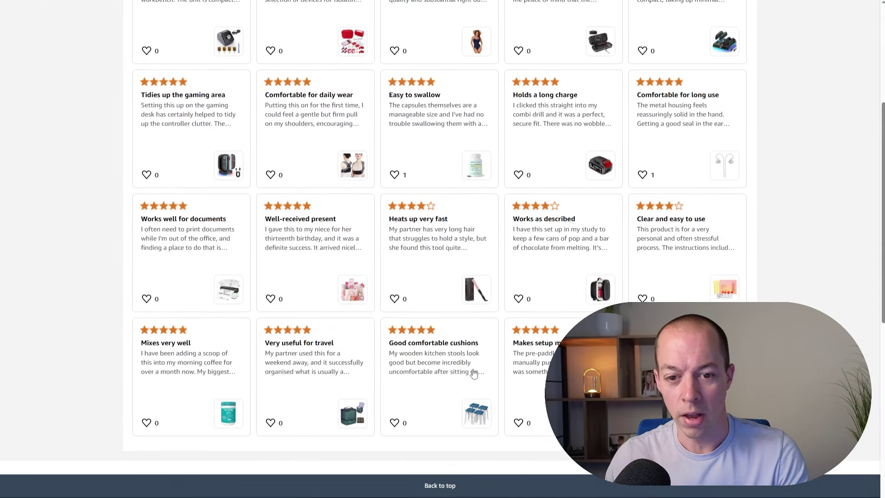
{"action": "scroll", "coordinate": [473, 373], "scroll_direction": "up", "scroll_amount": 5}
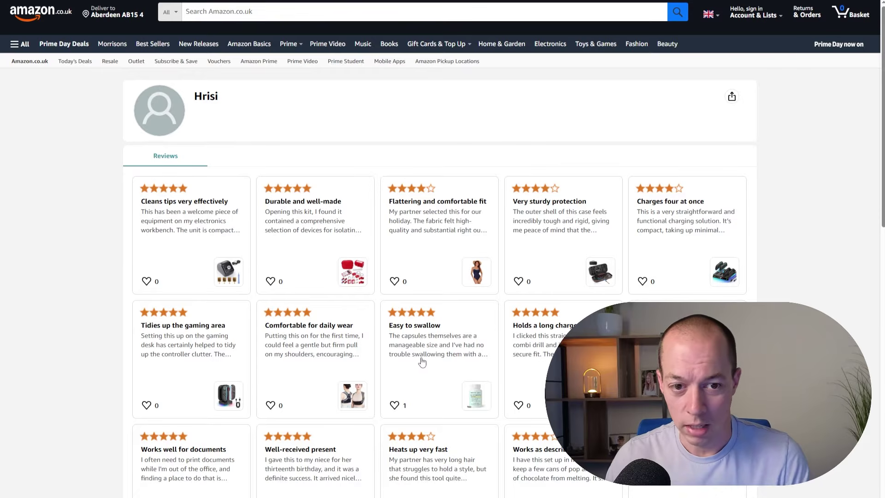
Look through the other opened reviewer profiles, then recheck the full list of products reviewed on the first profile.
{"action": "key", "text": "alt+Left"}
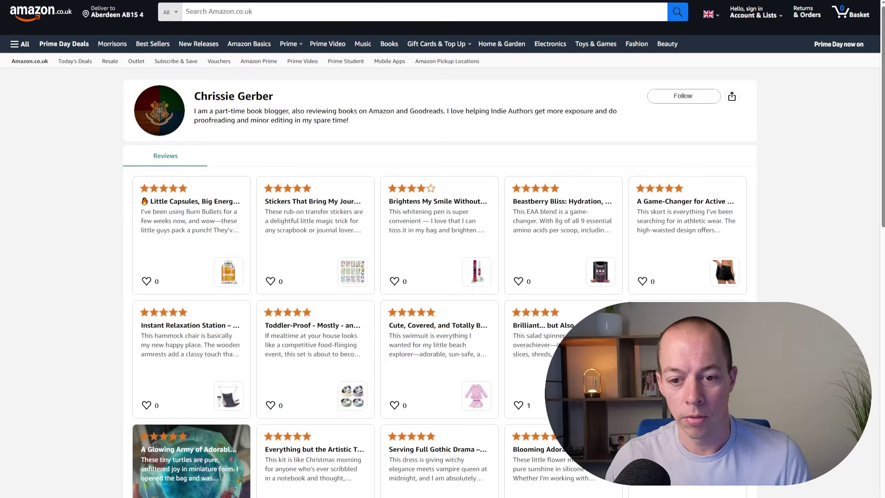
{"action": "key", "text": "alt+Left"}
{"action": "key", "text": "alt+Left"}
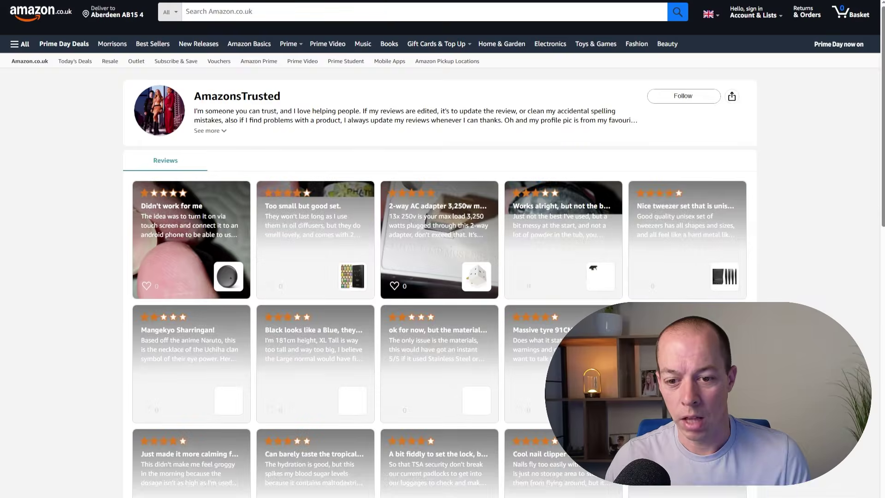
{"action": "key", "text": "alt+Left"}
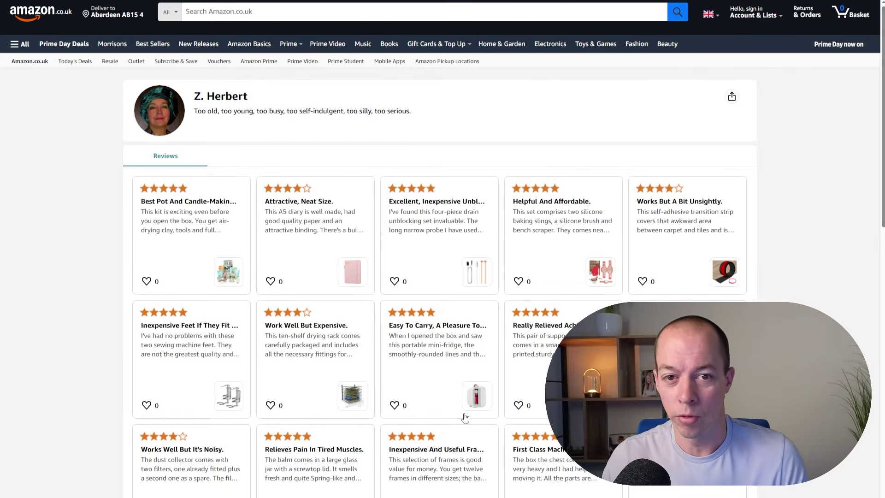
{"action": "key", "text": "alt+Left"}
{"action": "scroll", "coordinate": [455, 138], "scroll_direction": "down", "scroll_amount": 15}
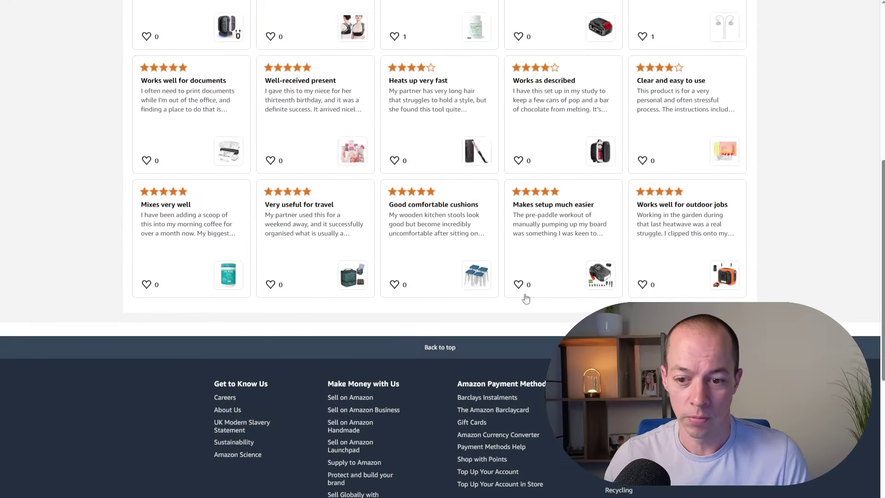
{"action": "scroll", "coordinate": [455, 138], "scroll_direction": "up", "scroll_amount": 15}
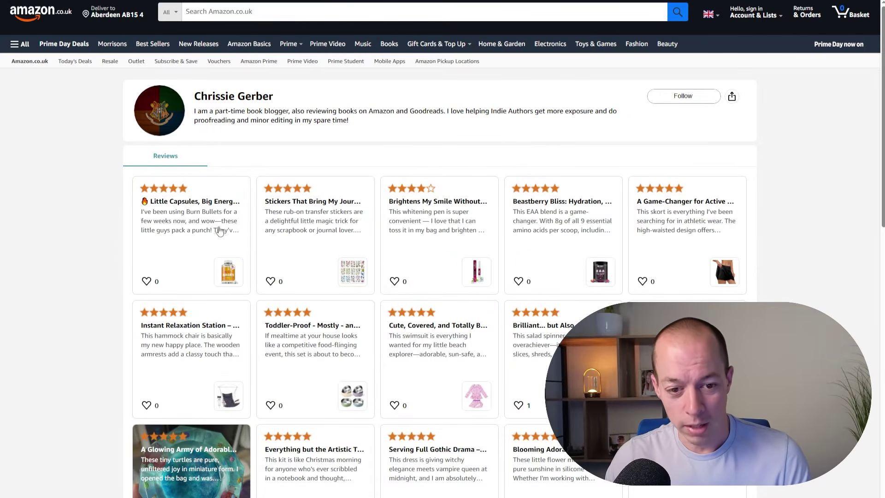
Scan the reviewed products on the book blogger's profile for product ideas, including the salad spinner review.
{"action": "scroll", "coordinate": [607, 209], "scroll_direction": "down", "scroll_amount": 2}
{"action": "scroll", "coordinate": [606, 211], "scroll_direction": "down", "scroll_amount": 3}
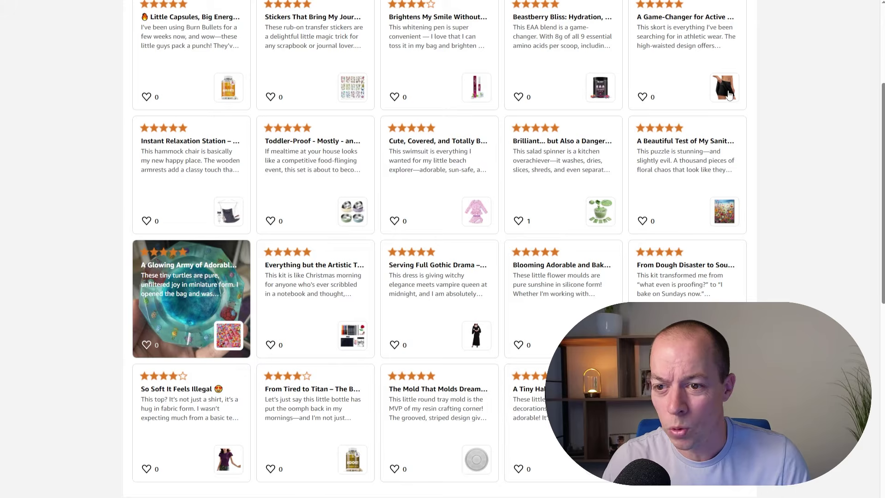
{"action": "scroll", "coordinate": [608, 107], "scroll_direction": "down", "scroll_amount": 1}
{"action": "scroll", "coordinate": [607, 106], "scroll_direction": "down", "scroll_amount": 2}
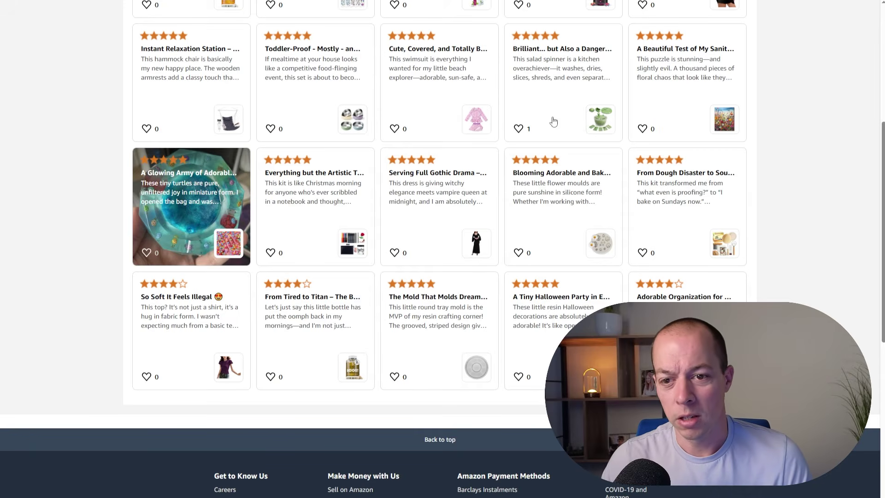
{"action": "scroll", "coordinate": [522, 193], "scroll_direction": "up", "scroll_amount": 3}
{"action": "scroll", "coordinate": [522, 192], "scroll_direction": "up", "scroll_amount": 2}
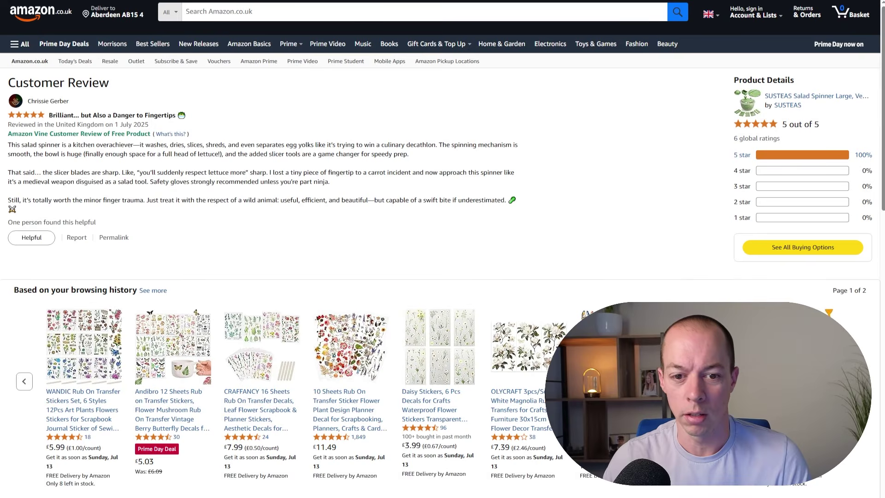
Open the SUSTEAS salad spinner from its customer review and inspect its listing along with the Kabwea toddler suction bowls listing.
{"action": "left_click", "coordinate": [799, 97]}
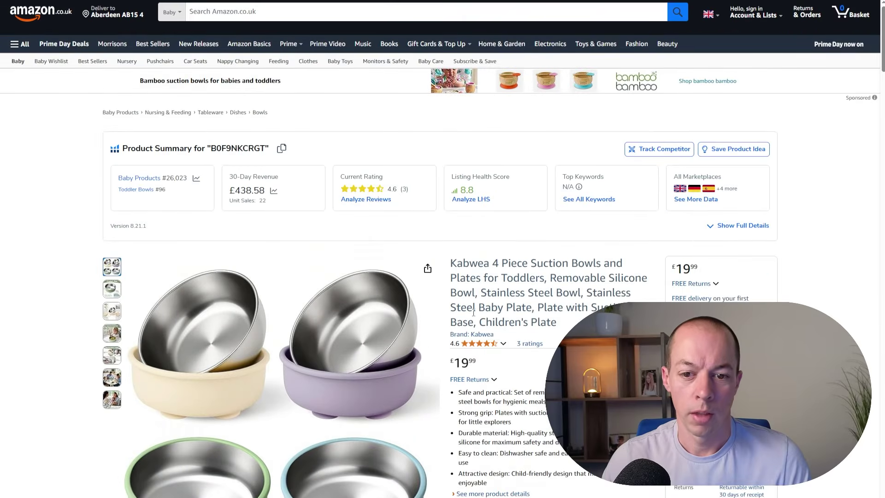
{"action": "scroll", "coordinate": [583, 188], "scroll_direction": "down", "scroll_amount": 3}
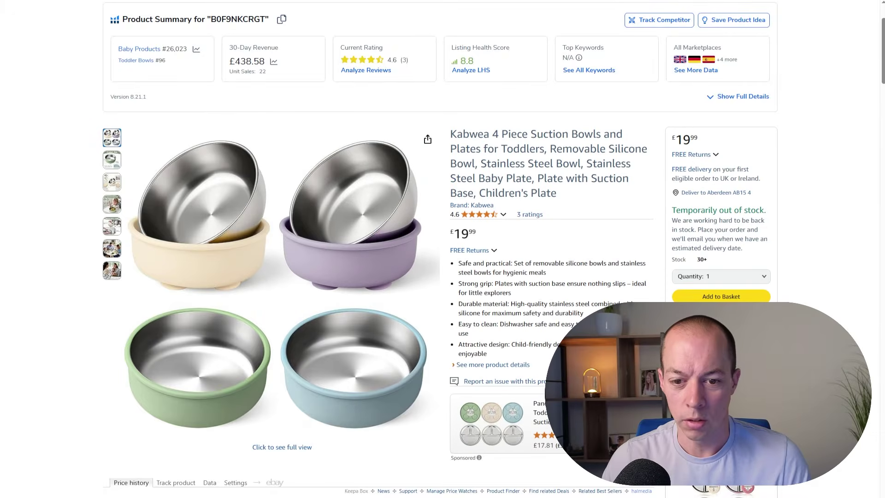
{"action": "scroll", "coordinate": [541, 295], "scroll_direction": "down", "scroll_amount": 2}
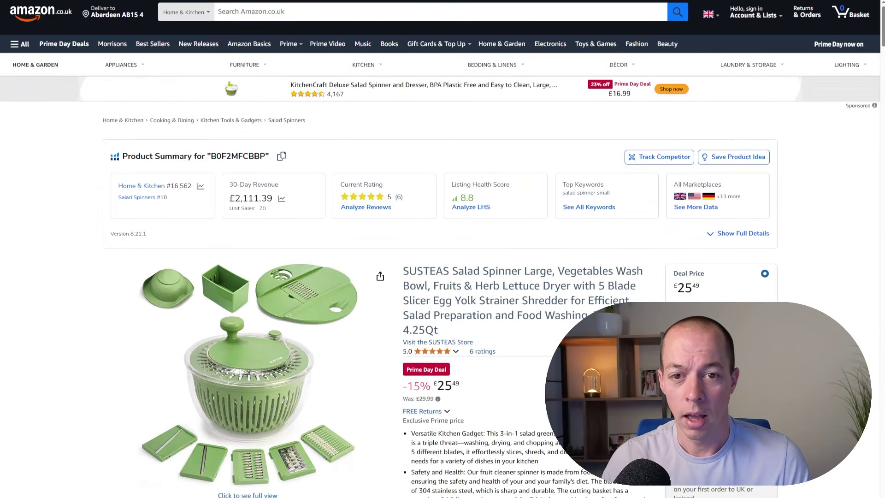
{"action": "scroll", "coordinate": [520, 294], "scroll_direction": "down", "scroll_amount": 4}
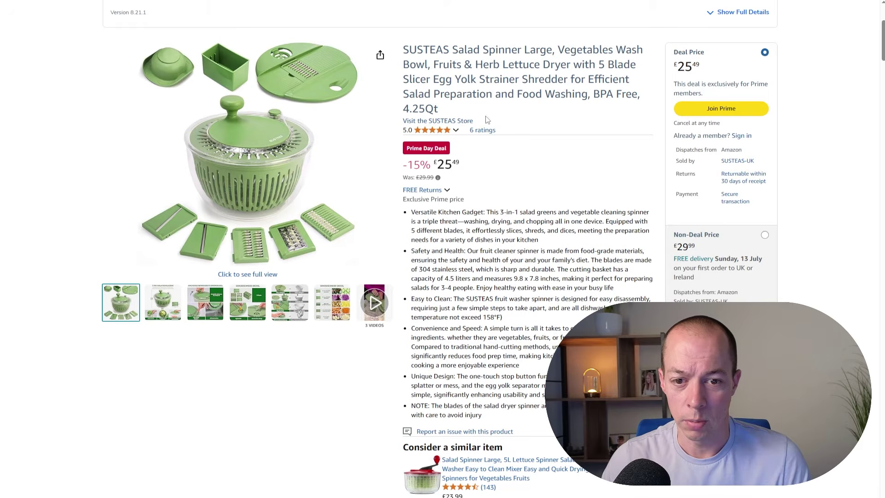
Recheck the salad spinner and suction bowls listings, return to the Amazon homepage and enter "salad spinner" as the search term.
{"action": "scroll", "coordinate": [488, 177], "scroll_direction": "up", "scroll_amount": 2}
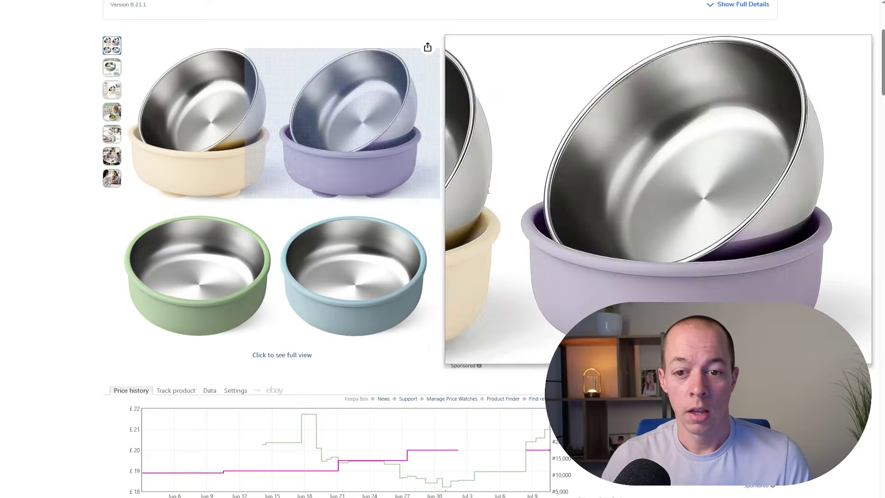
{"action": "scroll", "coordinate": [503, 218], "scroll_direction": "up", "scroll_amount": 2}
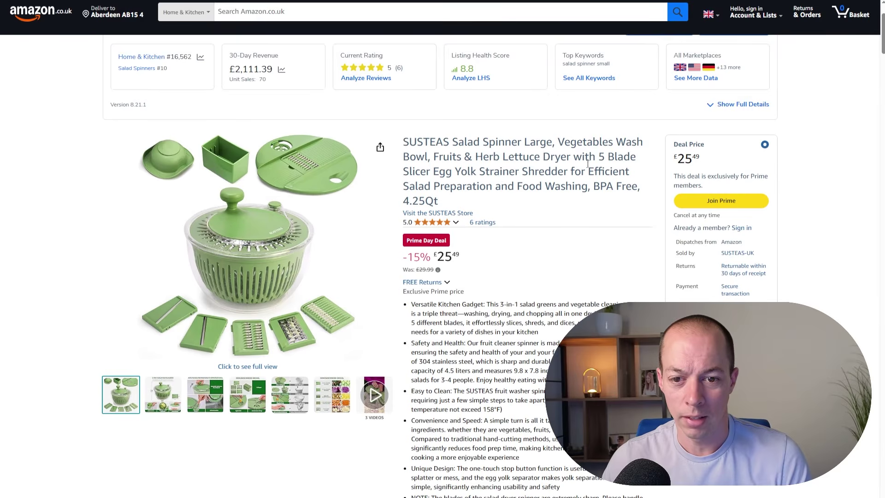
{"action": "left_click", "coordinate": [22, 17]}
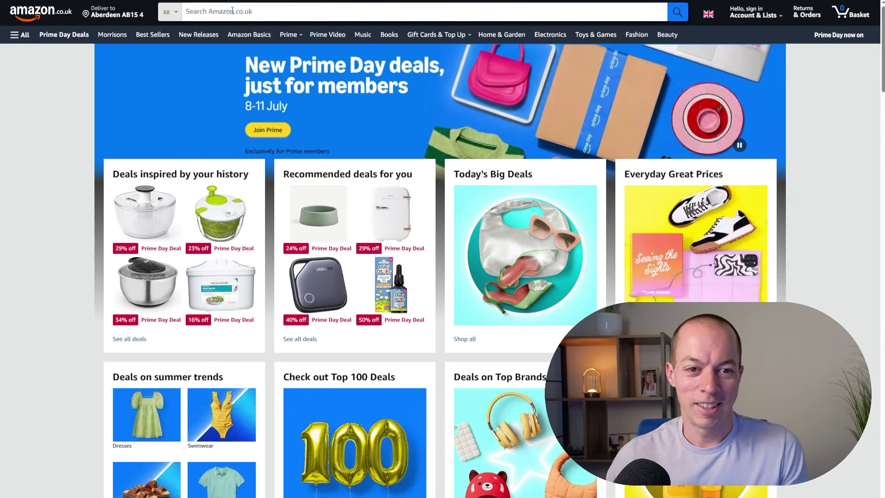
{"action": "left_click", "coordinate": [232, 11]}
{"action": "type", "text": "salad spinner"}
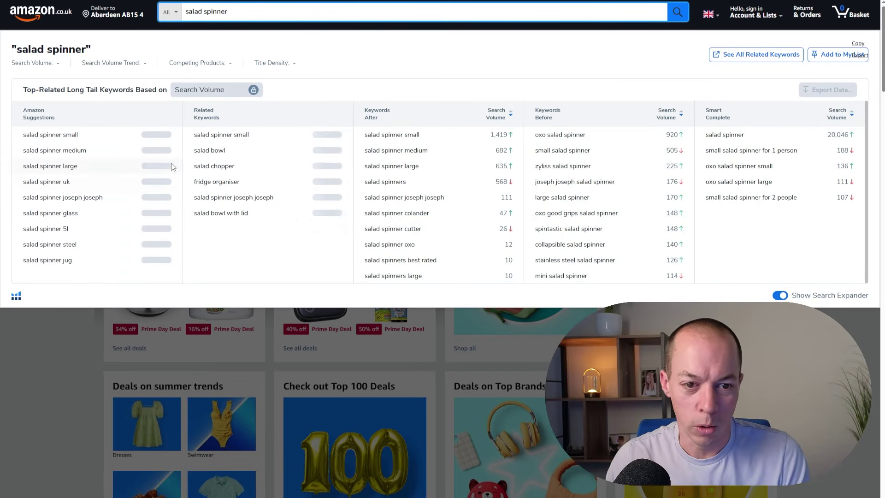
Compare search volumes of the related keywords, then run the "salad spinner" search and look over the product results.
{"action": "mouse_move", "coordinate": [222, 154]}
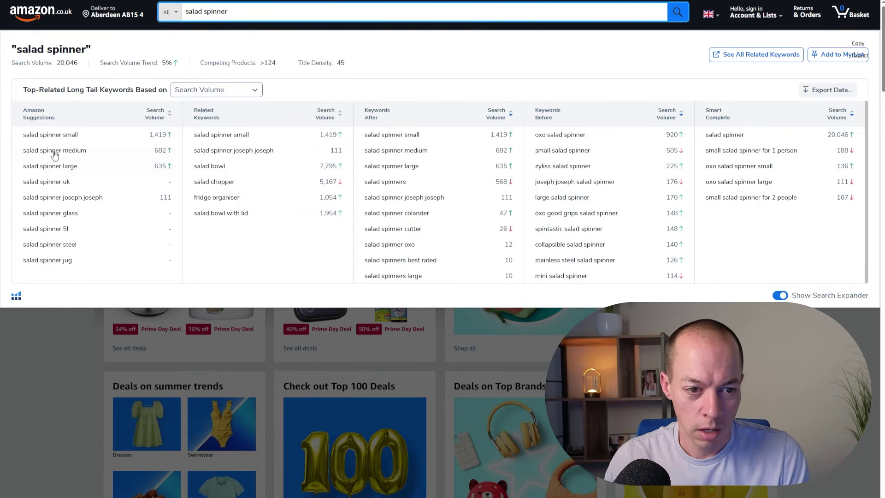
{"action": "mouse_move", "coordinate": [47, 138]}
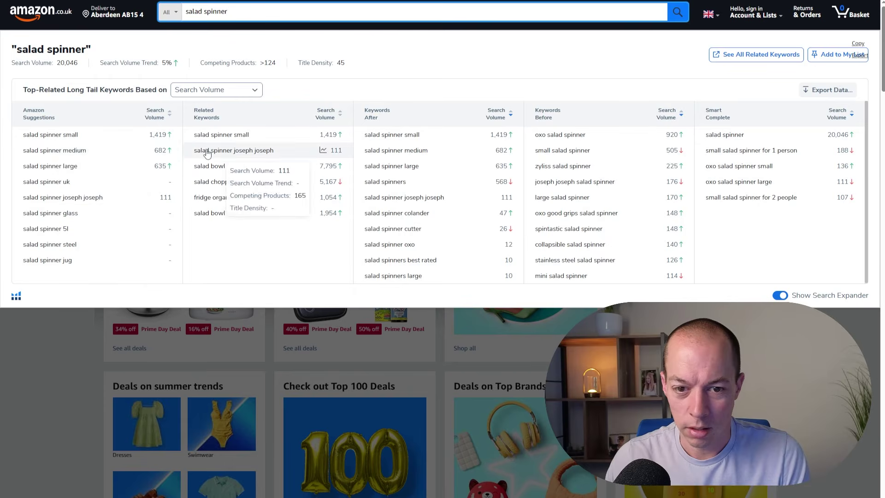
{"action": "mouse_move", "coordinate": [164, 195]}
{"action": "key", "text": "BackSpace"}
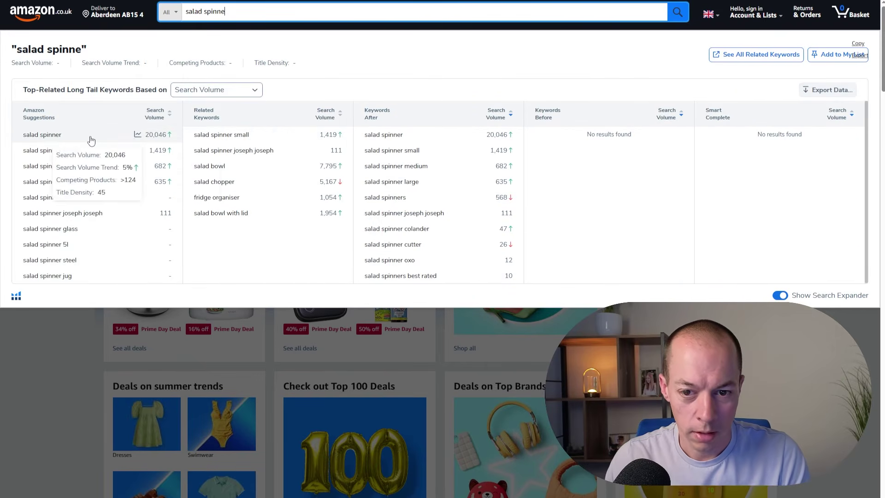
{"action": "left_click", "coordinate": [383, 135]}
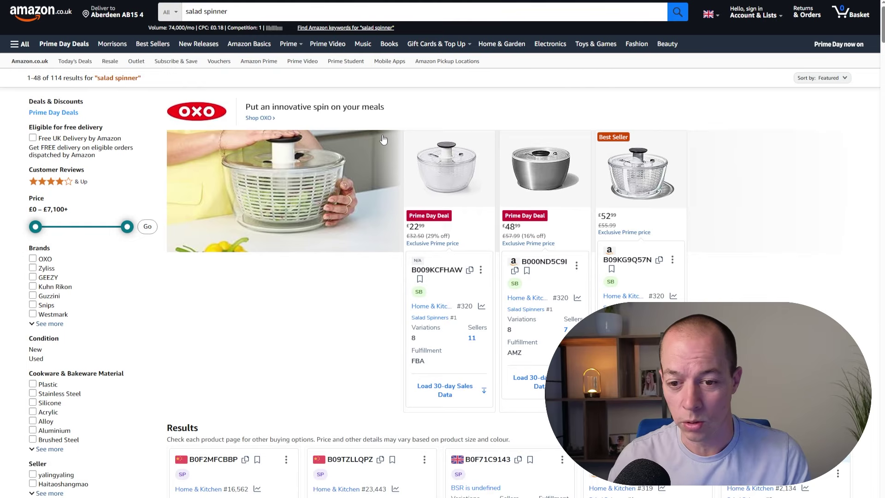
{"action": "scroll", "coordinate": [622, 198], "scroll_direction": "down", "scroll_amount": 1}
{"action": "scroll", "coordinate": [622, 198], "scroll_direction": "down", "scroll_amount": 2}
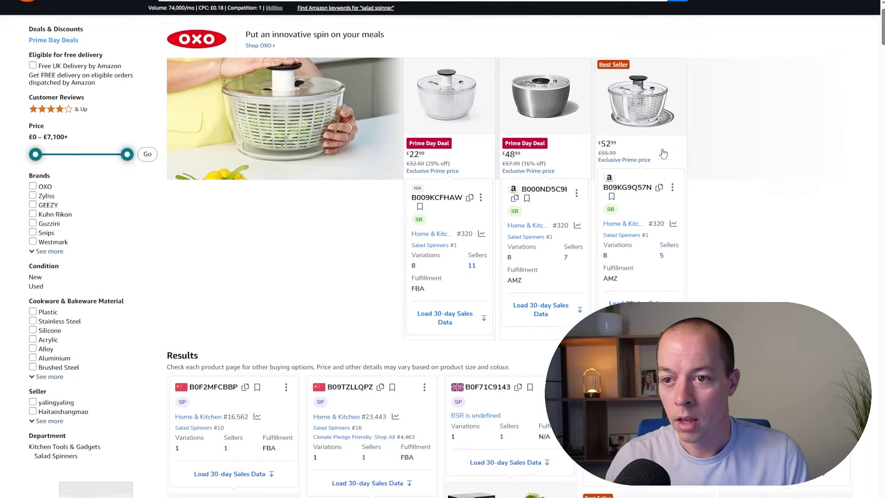
{"action": "scroll", "coordinate": [623, 198], "scroll_direction": "up", "scroll_amount": 2}
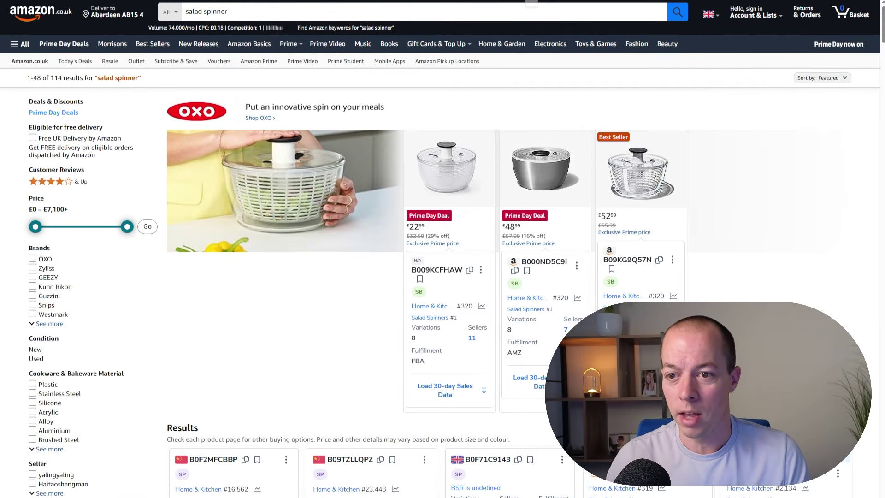
Run Helium 10 Xray on the "salad spinner" results and expand the analysis to full size.
{"action": "left_click", "coordinate": [704, 2]}
{"action": "left_click", "coordinate": [640, 72]}
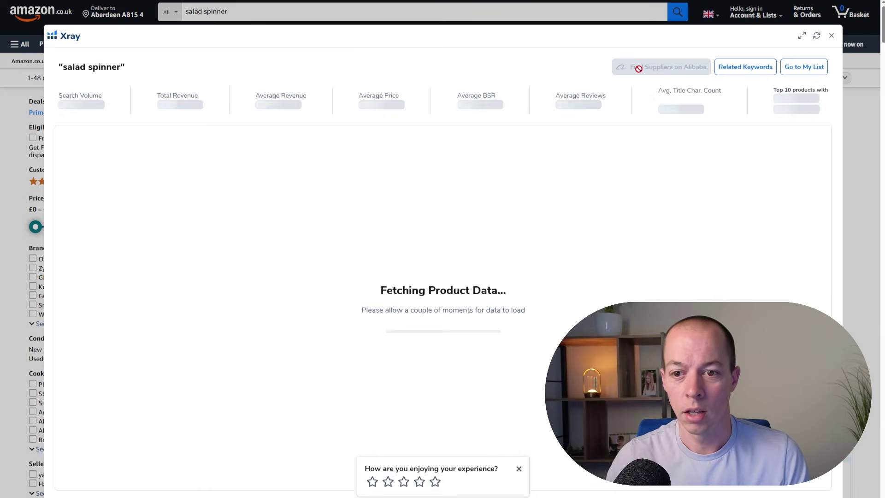
{"action": "left_click", "coordinate": [805, 38]}
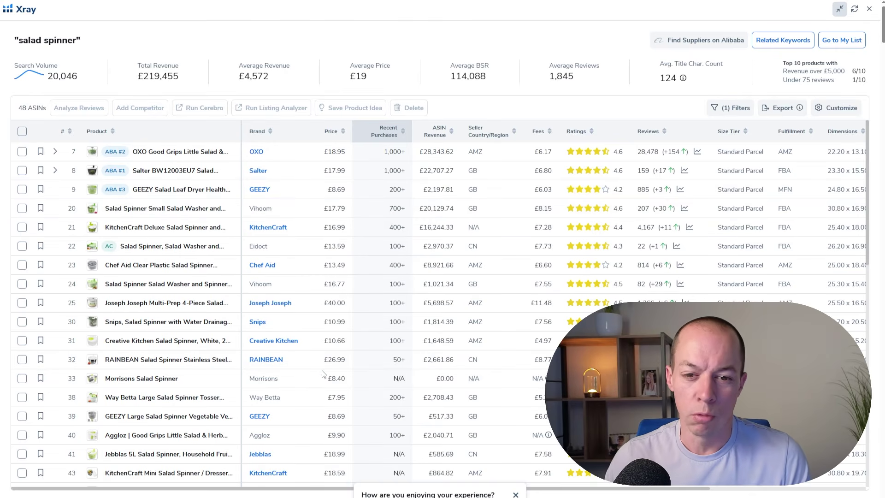
Examine the 1 Year search volume history for "salad spinner" and the competitor figures, then close the Xray analysis.
{"action": "left_click", "coordinate": [26, 77]}
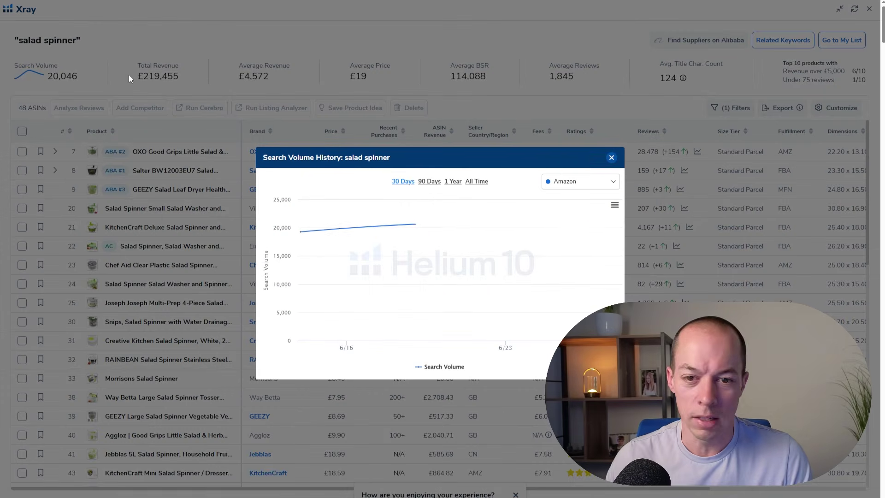
{"action": "left_click", "coordinate": [453, 182]}
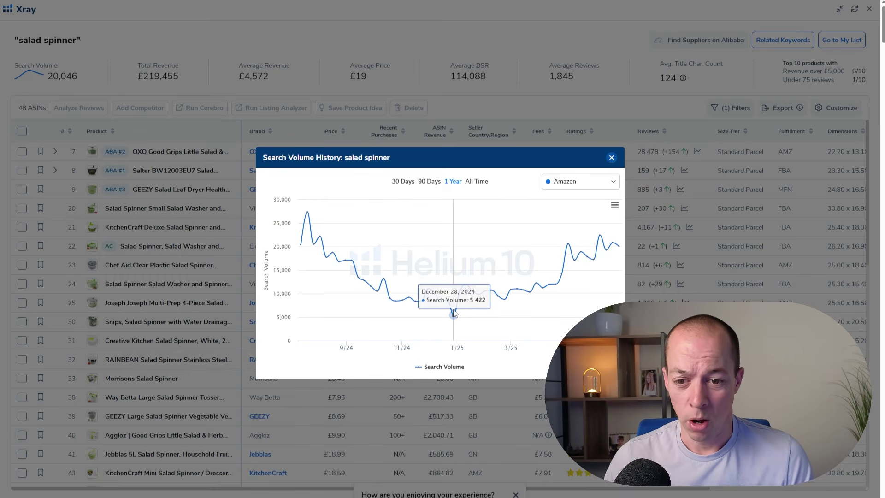
{"action": "left_click", "coordinate": [611, 158]}
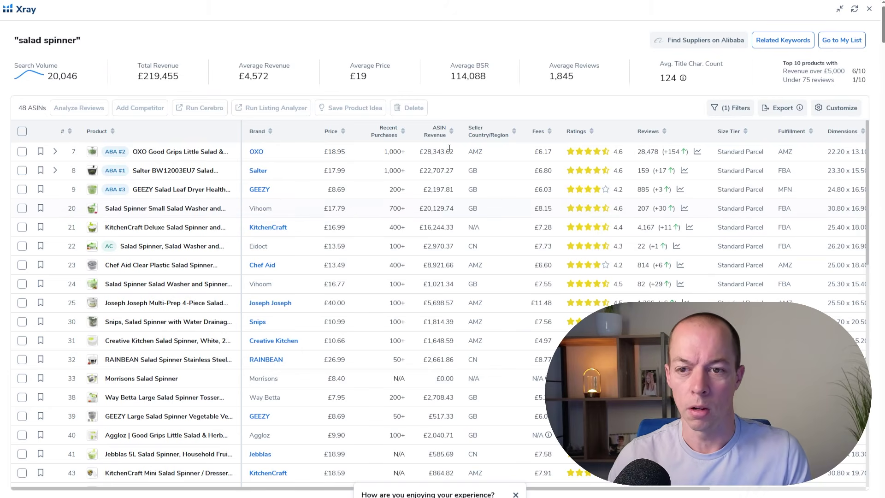
{"action": "left_click", "coordinate": [869, 11]}
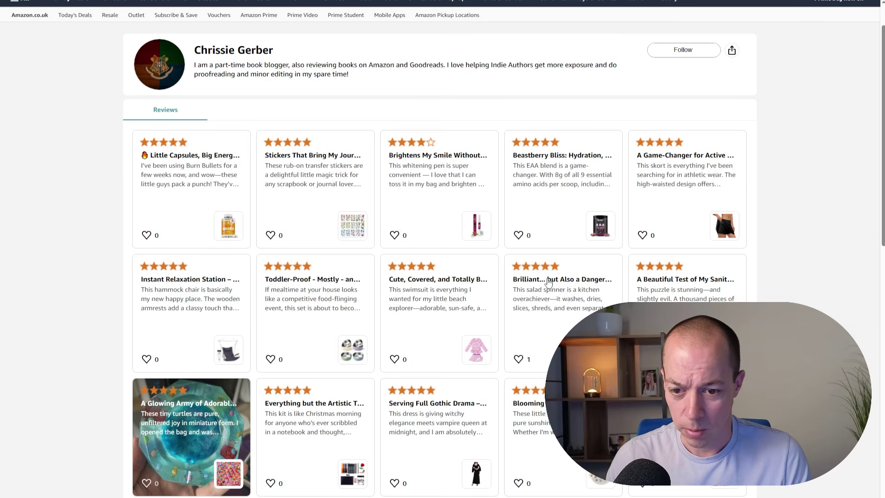
Reopen the SUSTEAS salad spinner listing from the book blogger's review and read through its Vine customer reviews.
{"action": "left_click", "coordinate": [551, 291]}
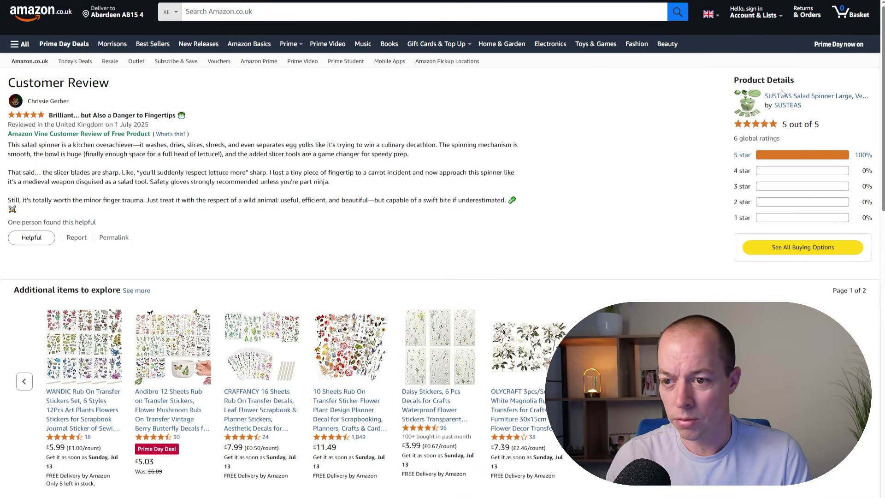
{"action": "left_click", "coordinate": [786, 96]}
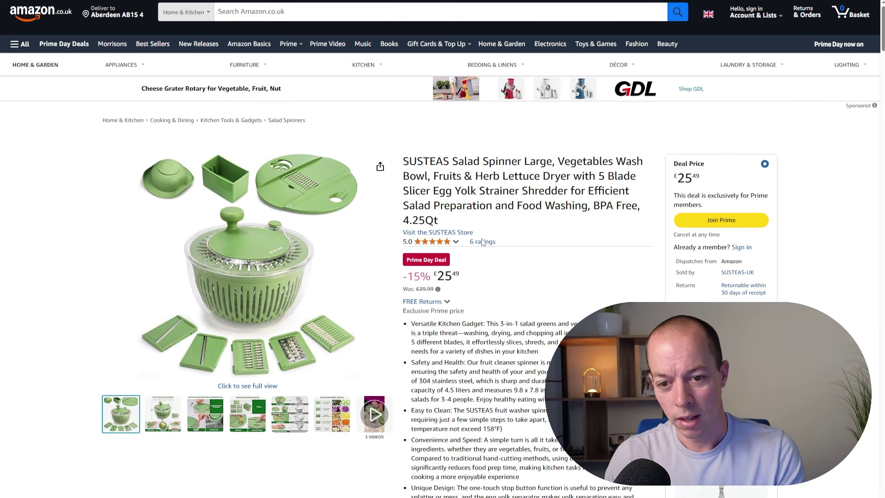
{"action": "scroll", "coordinate": [498, 277], "scroll_direction": "down", "scroll_amount": 3}
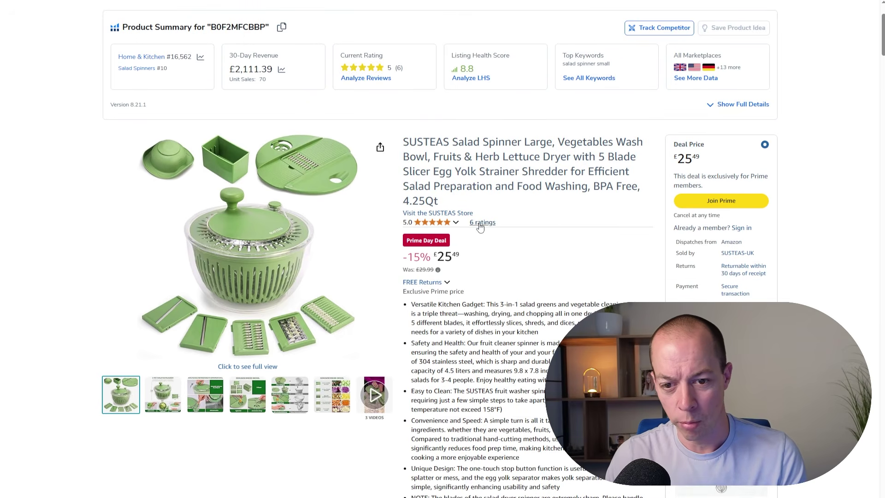
{"action": "scroll", "coordinate": [479, 224], "scroll_direction": "down", "scroll_amount": 10}
{"action": "scroll", "coordinate": [480, 226], "scroll_direction": "down", "scroll_amount": 15}
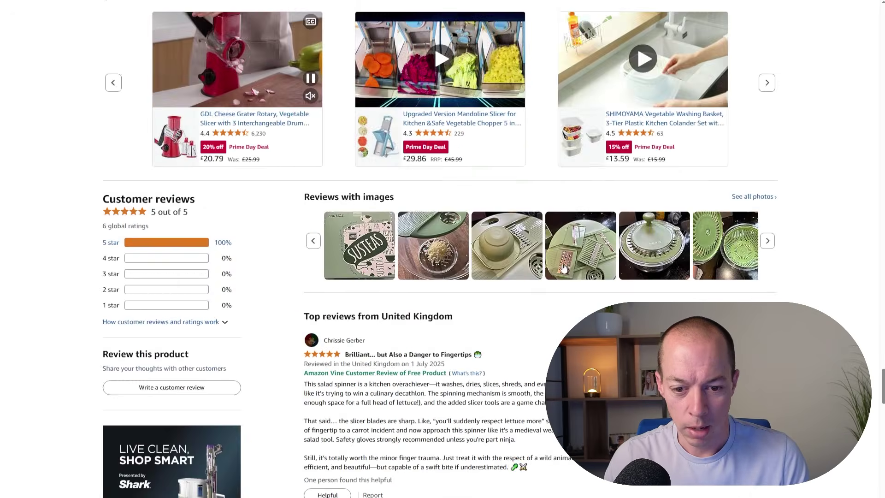
{"action": "scroll", "coordinate": [549, 243], "scroll_direction": "up", "scroll_amount": 4}
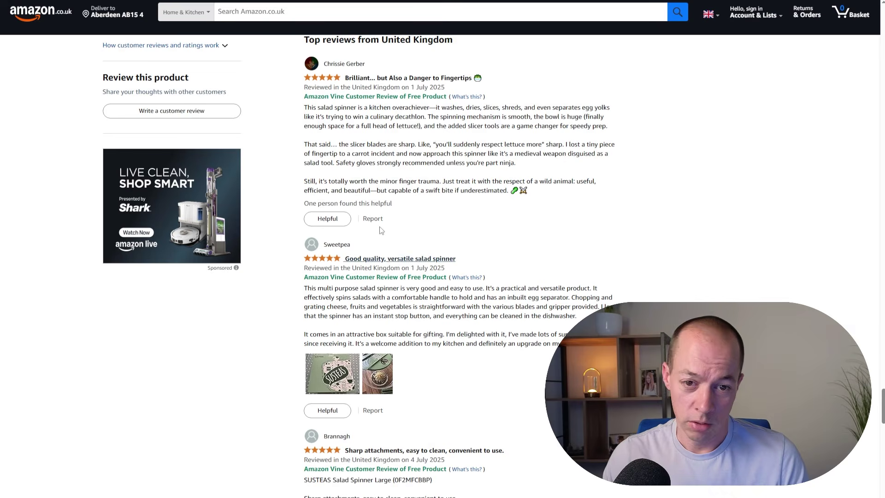
{"action": "scroll", "coordinate": [381, 233], "scroll_direction": "down", "scroll_amount": 6}
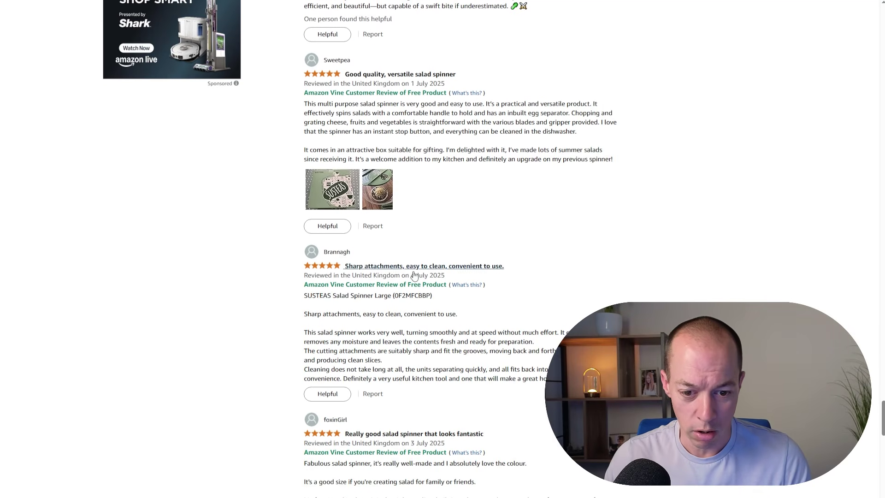
{"action": "scroll", "coordinate": [414, 275], "scroll_direction": "down", "scroll_amount": 4}
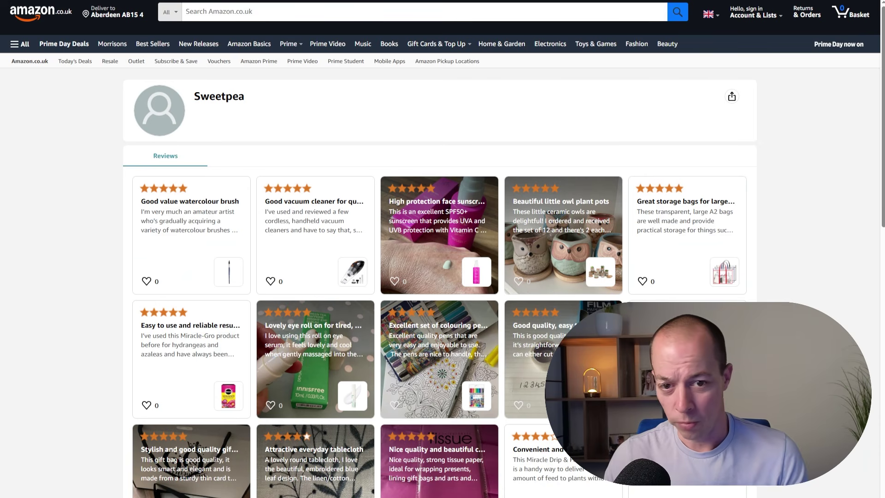
Scan the products reviewed on the profile of the Vine reviewer who wrote "Good quality, versatile salad spinner".
{"action": "scroll", "coordinate": [510, 333], "scroll_direction": "down", "scroll_amount": 4}
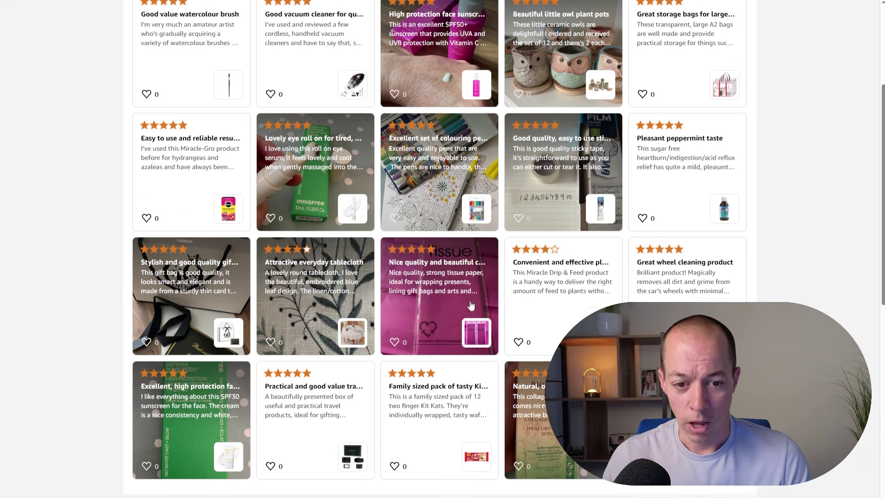
{"action": "scroll", "coordinate": [460, 301], "scroll_direction": "down", "scroll_amount": 3}
{"action": "scroll", "coordinate": [427, 267], "scroll_direction": "up", "scroll_amount": 7}
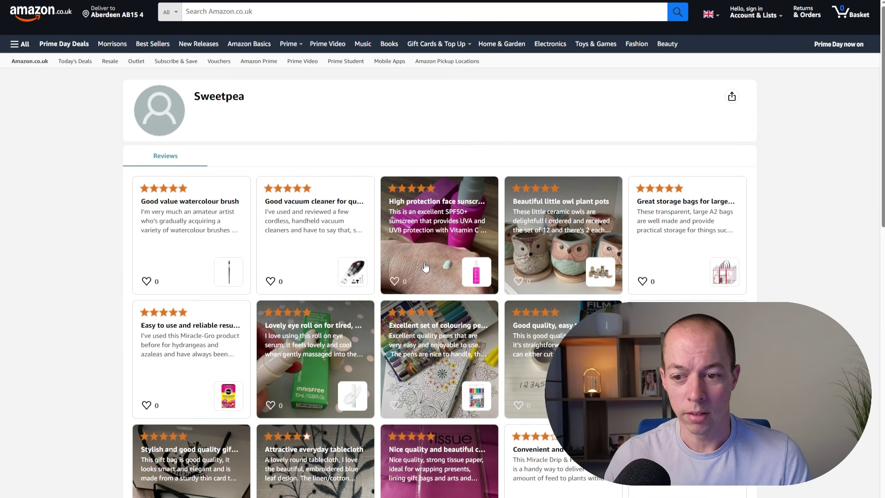